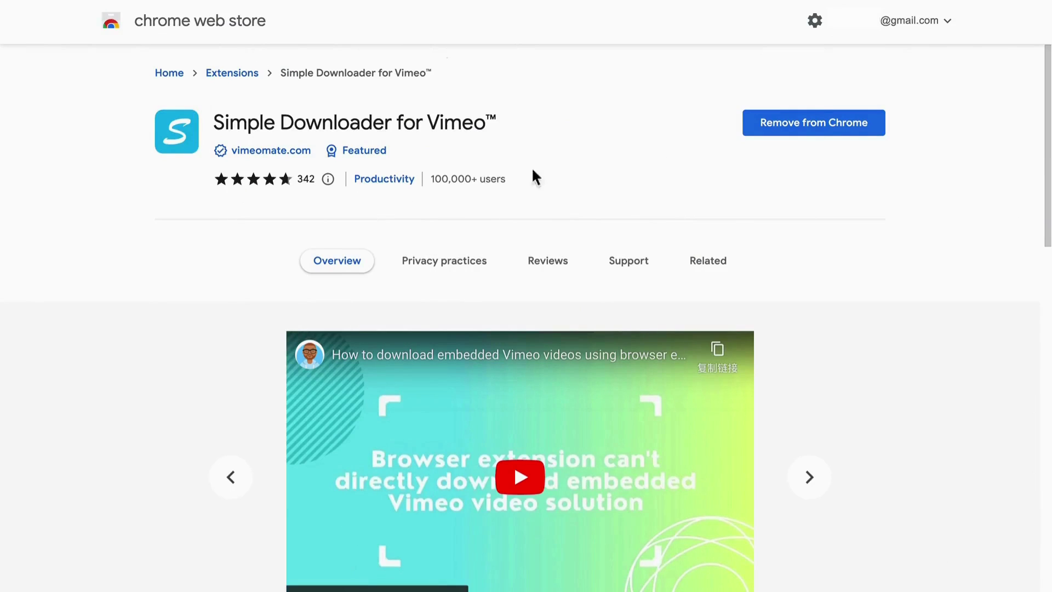
Step: Browse the Simple Downloader for Vimeo screenshot carousel and Overview, then head back to the Extensions page
scroll(444, 261, down, 2)
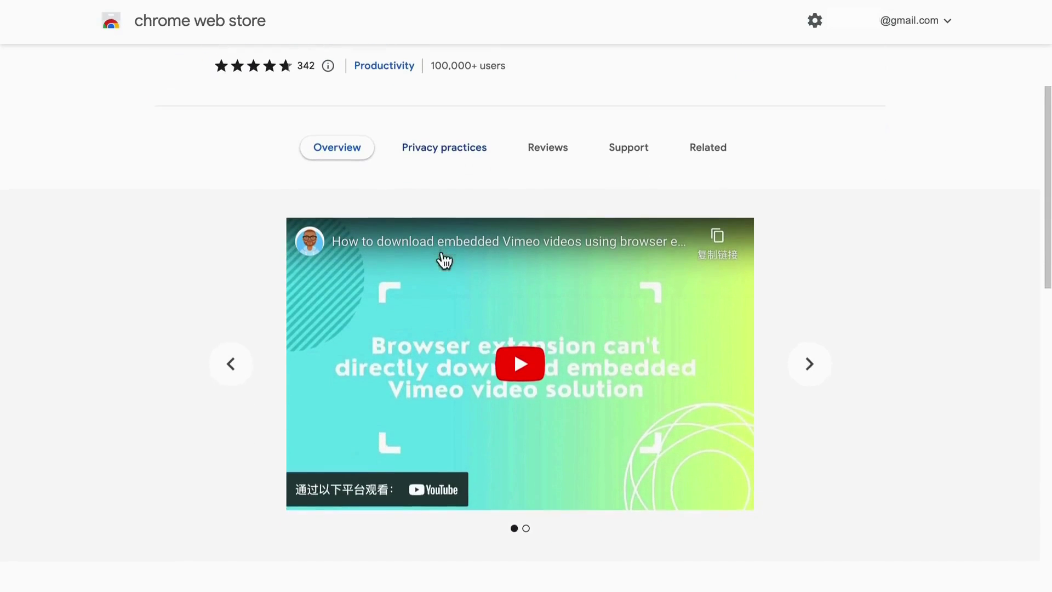
click(811, 365)
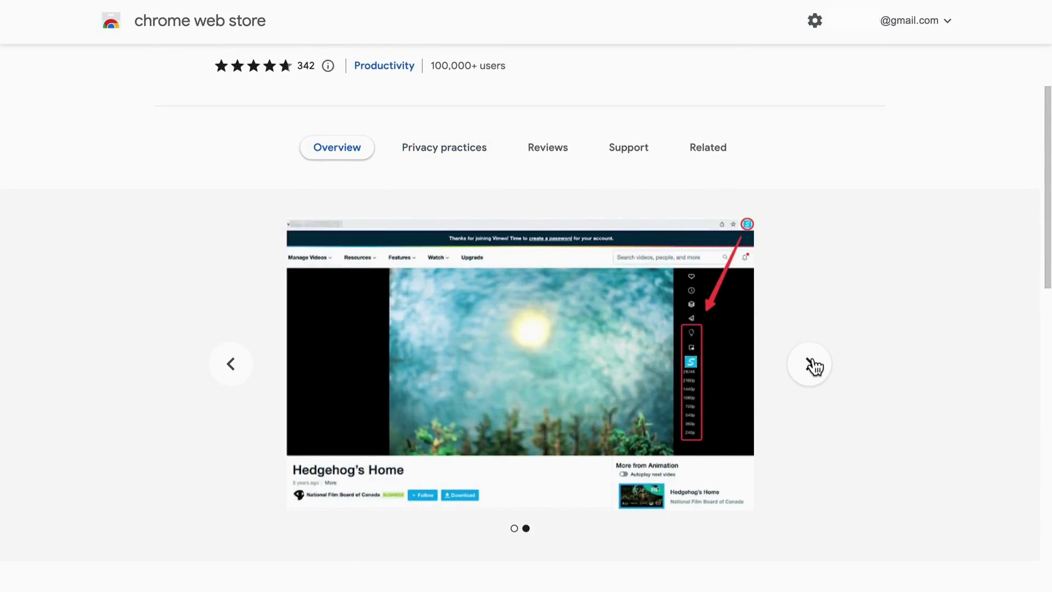
click(810, 364)
scroll(814, 366, down, 8)
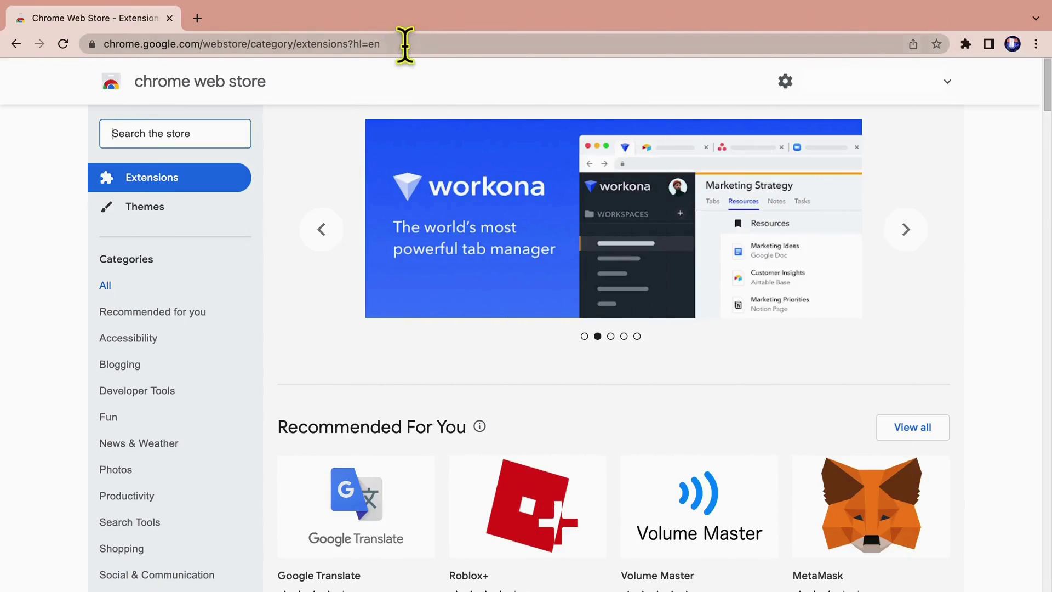
click(407, 43)
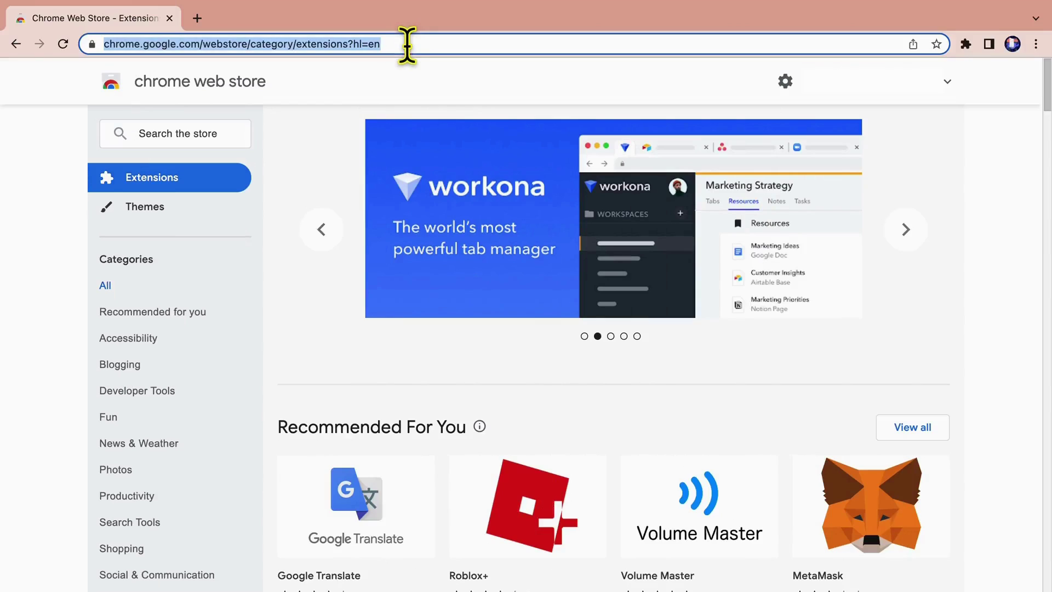
Step: Search the Chrome Web Store for 'vimeo downloader'
click(328, 197)
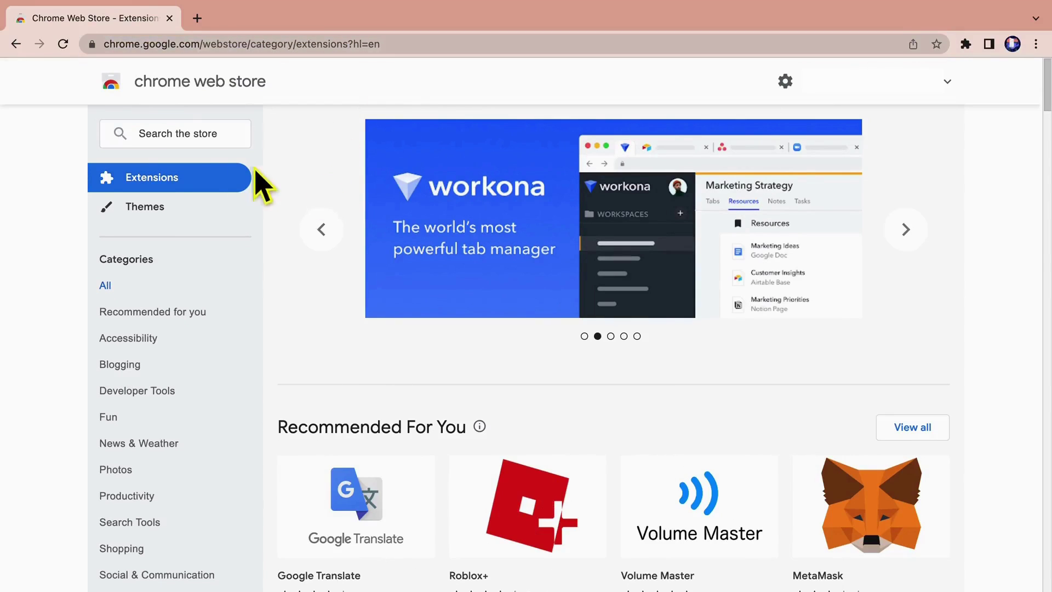
click(179, 134)
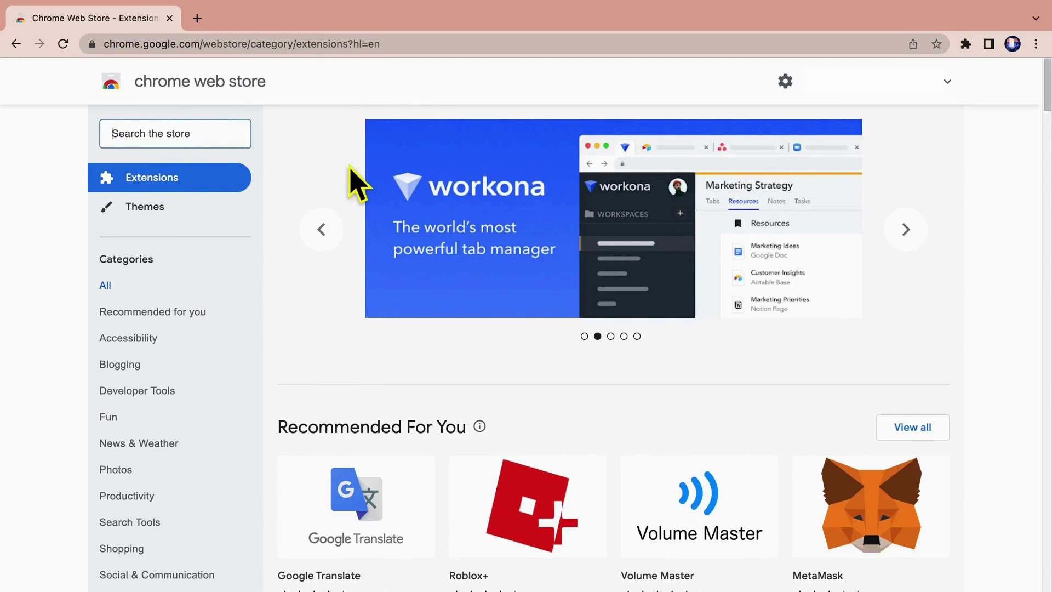
text(vimeo downloader)
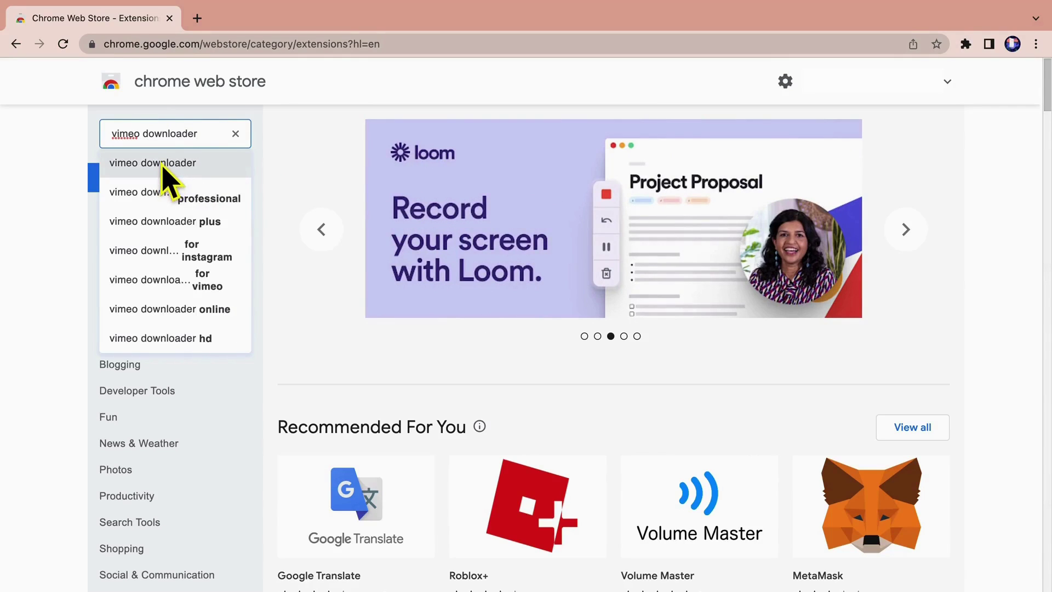
click(163, 171)
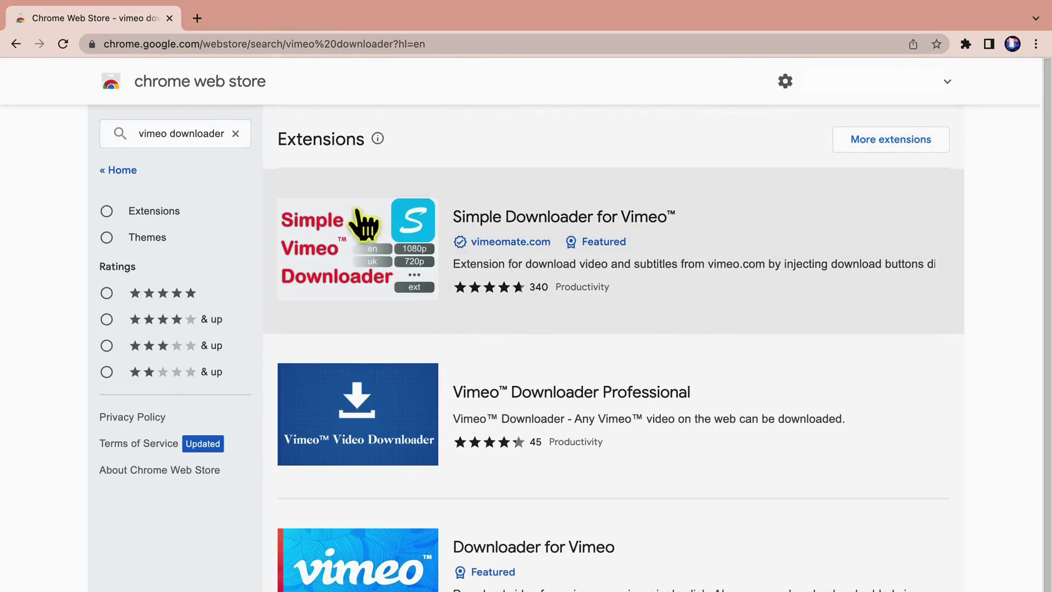
Step: Open Simple Downloader for Vimeo from the results and add the extension to Chrome
click(465, 234)
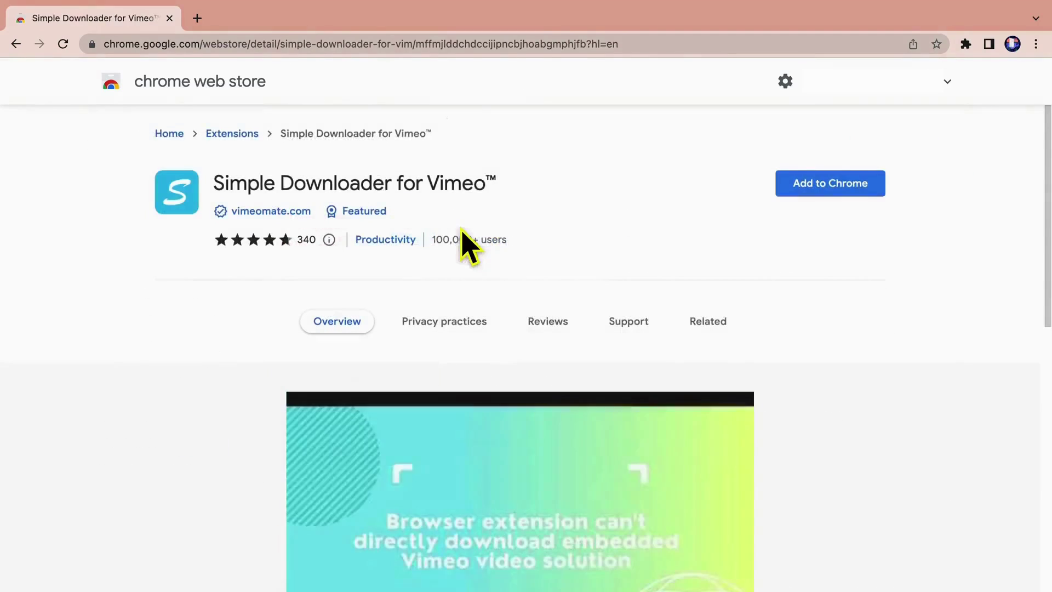
click(832, 170)
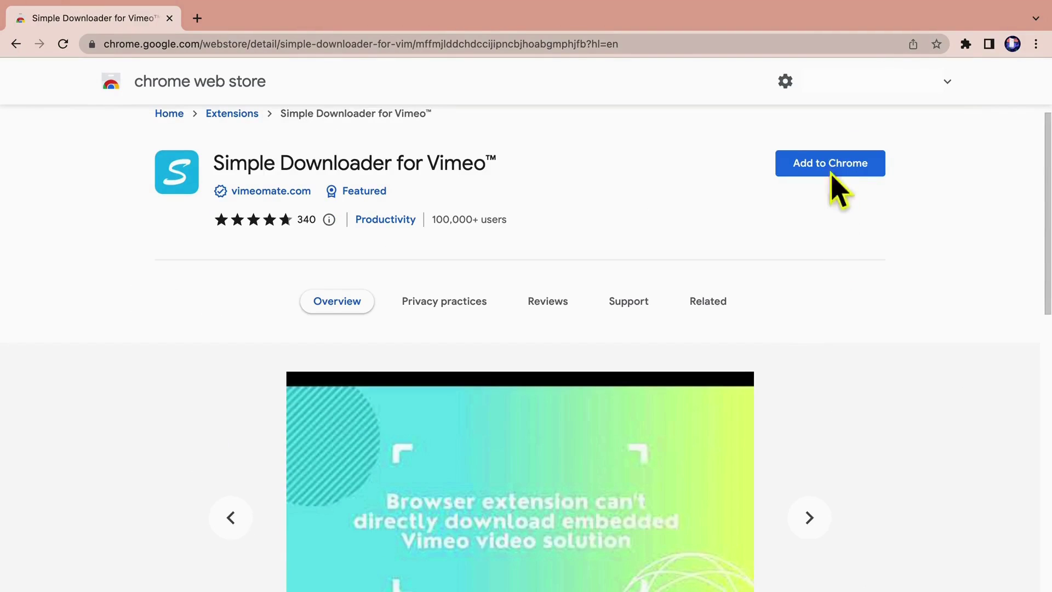
click(832, 171)
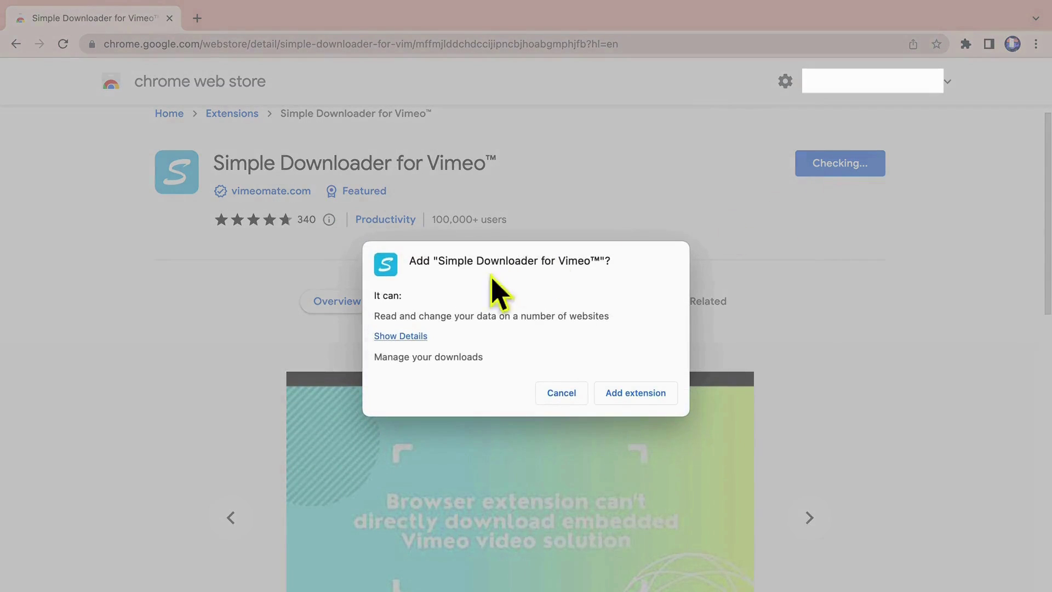
click(646, 401)
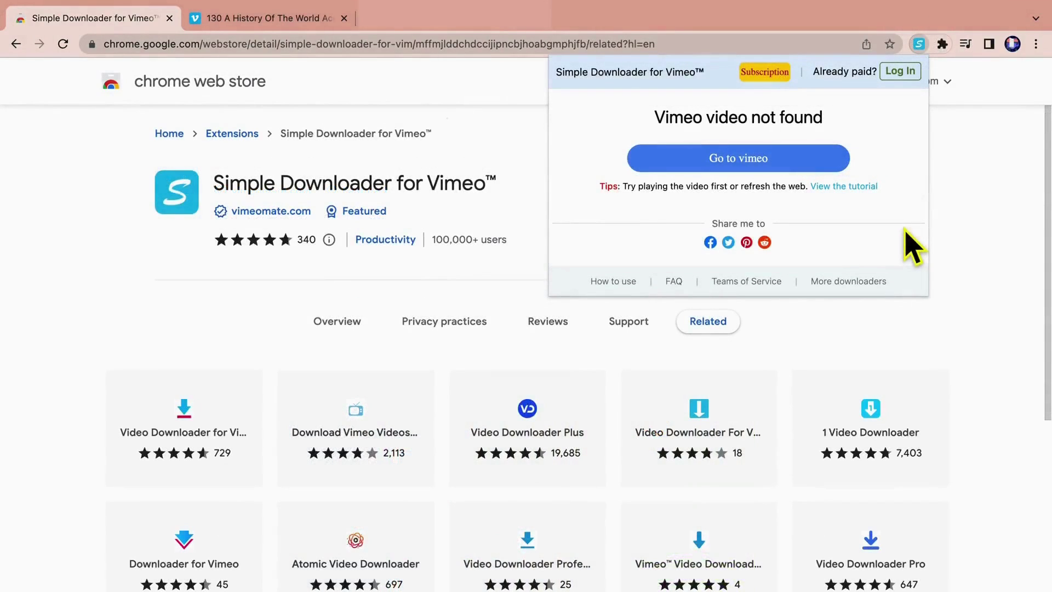
Step: Open Vimeo in a new tab and read the downloader popup's Ready tip before closing it
click(741, 181)
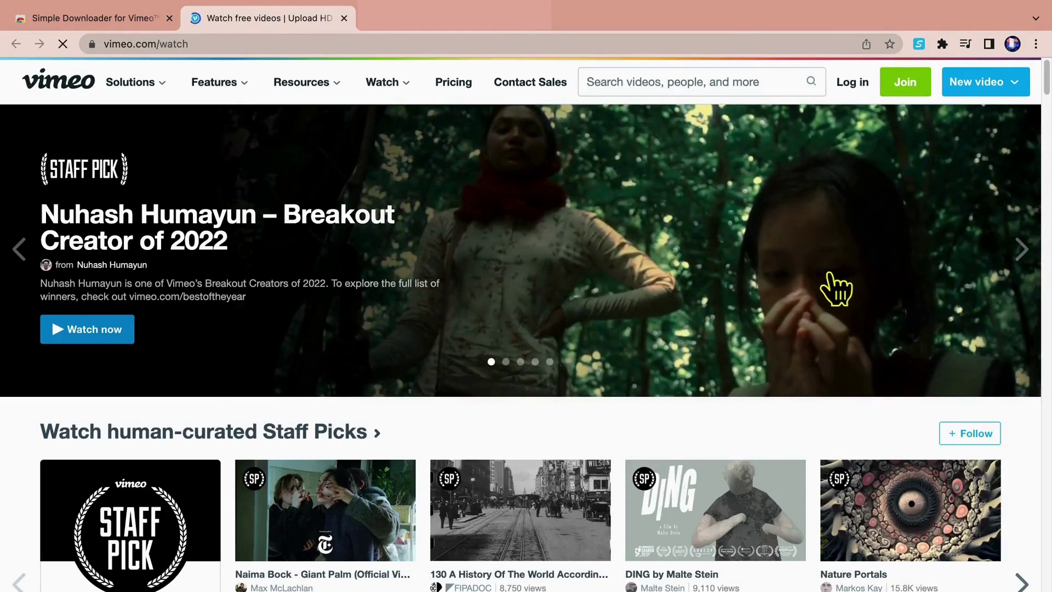
scroll(829, 288, down, 2)
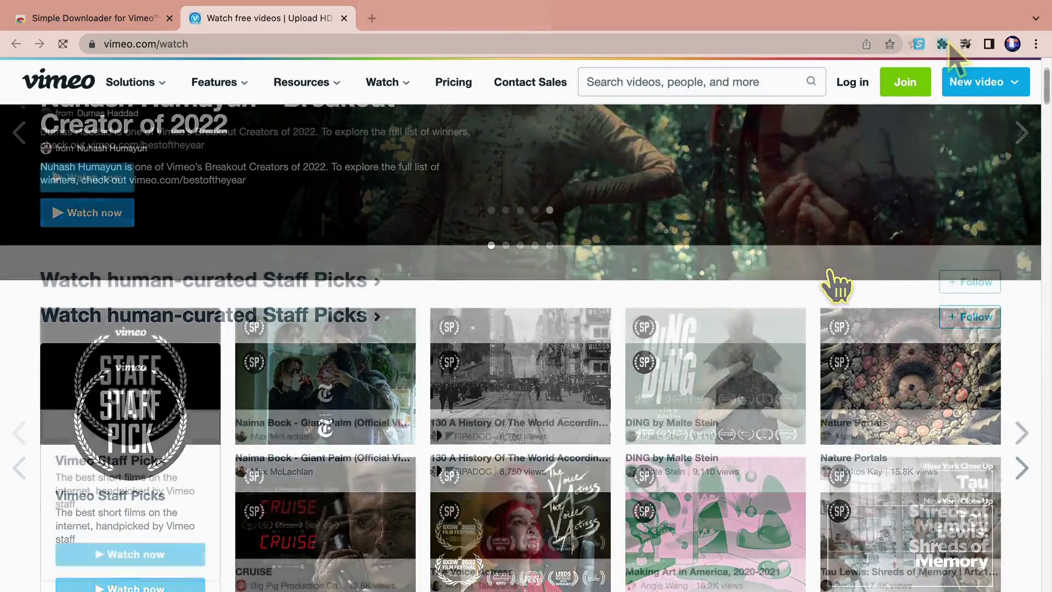
click(944, 45)
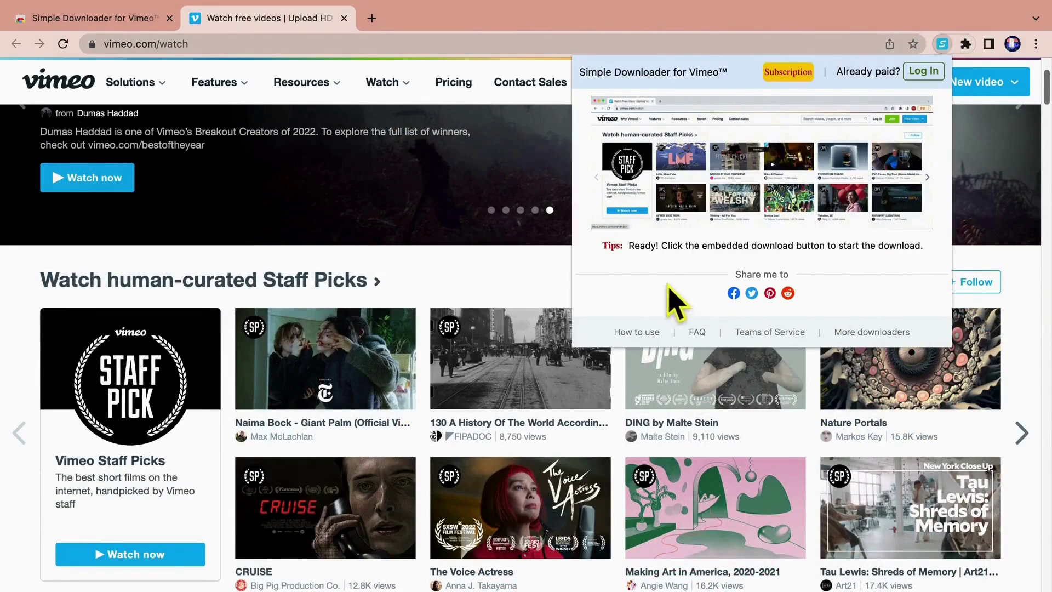
drag(630, 246, 943, 249)
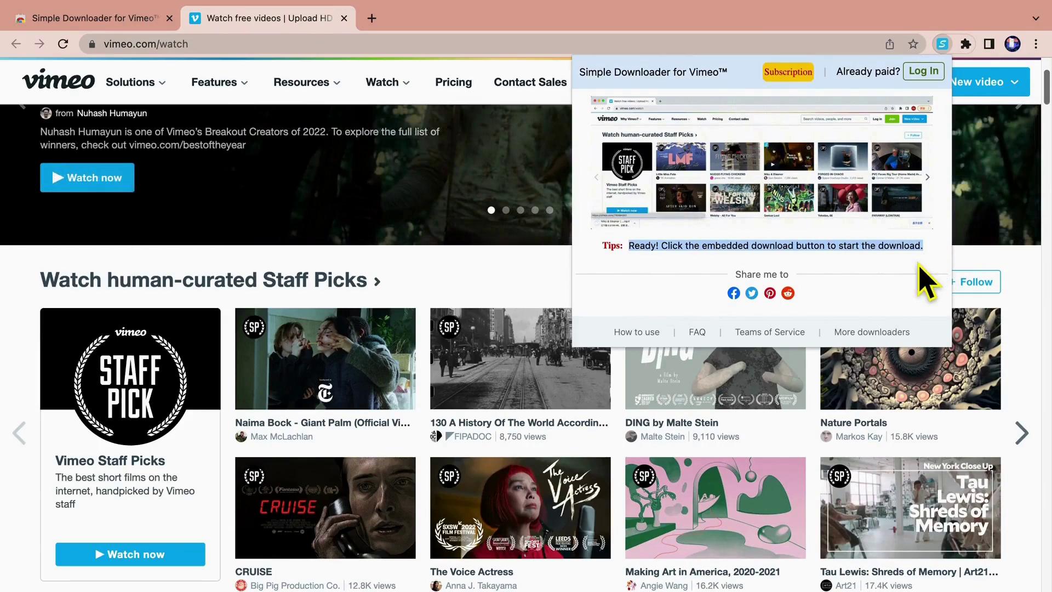
click(934, 259)
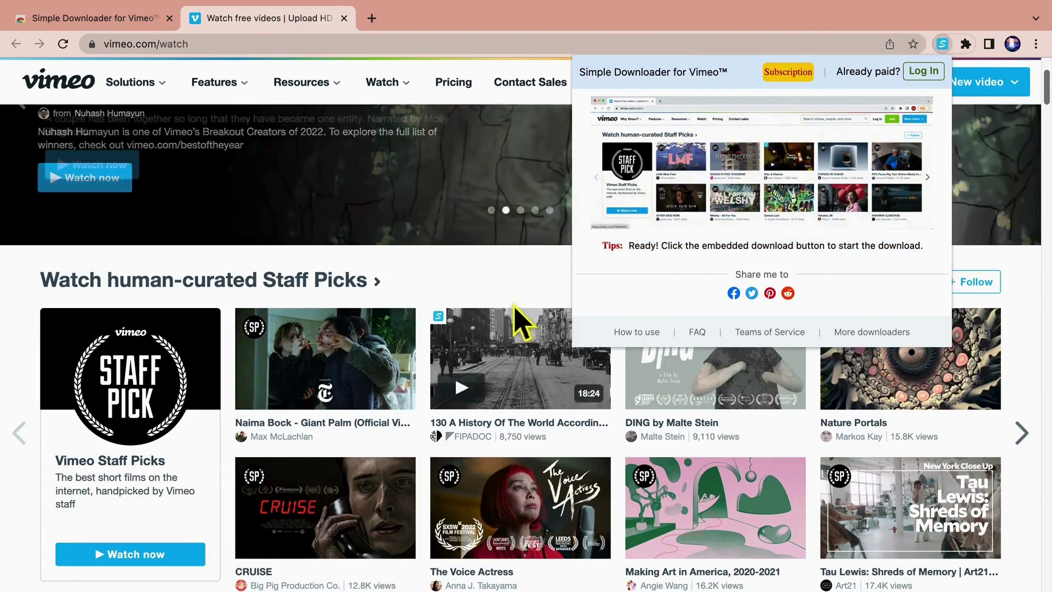
click(495, 270)
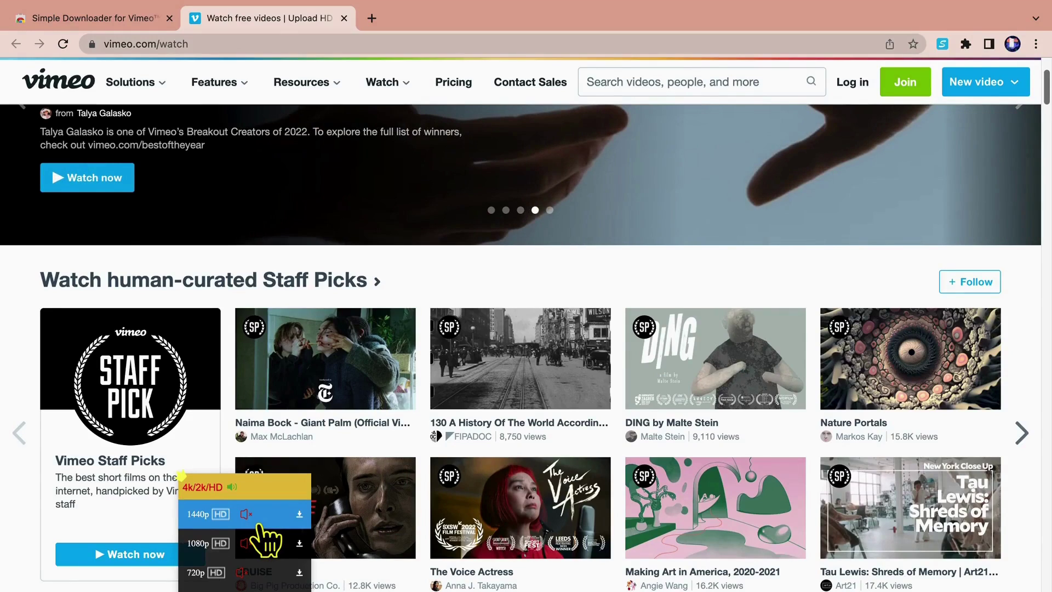
Step: Try downloading CRUISE at 1440p and 4k/2k/HD, bringing up the $2.99/month Pro features
scroll(263, 540, down, 3)
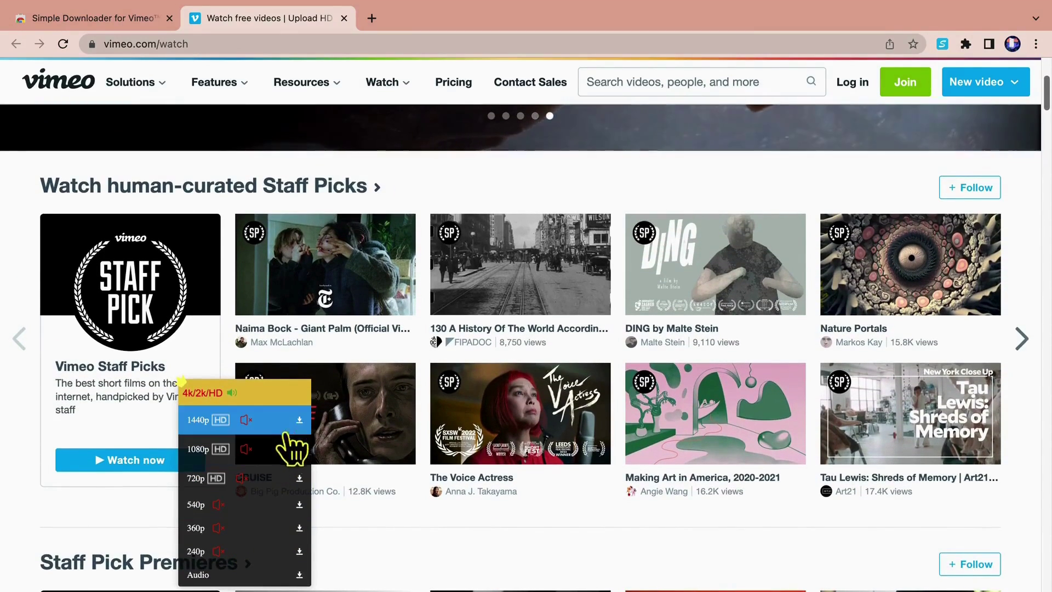
click(265, 422)
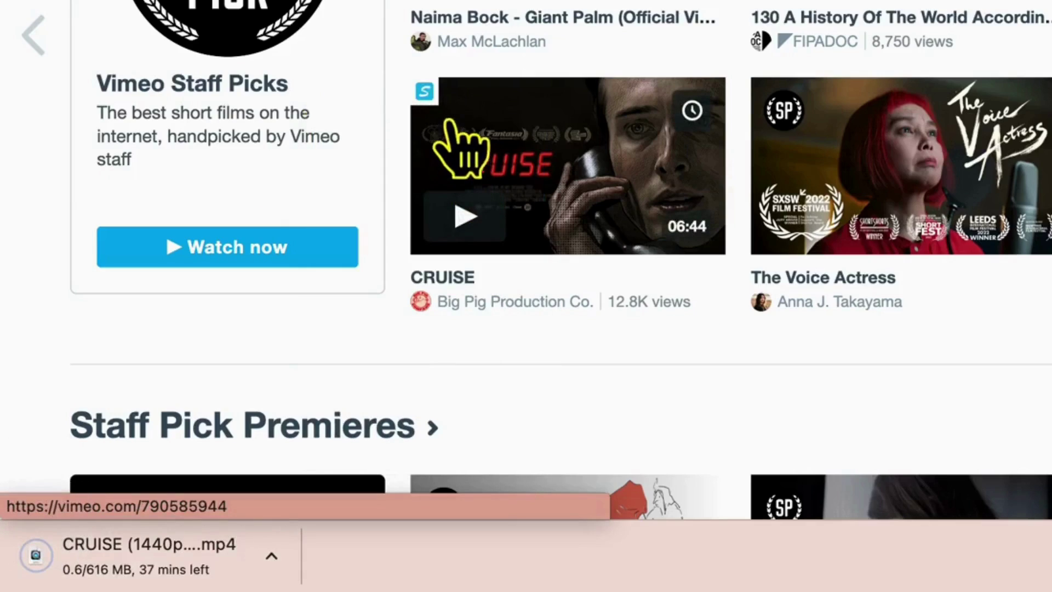
mouse_move(426, 90)
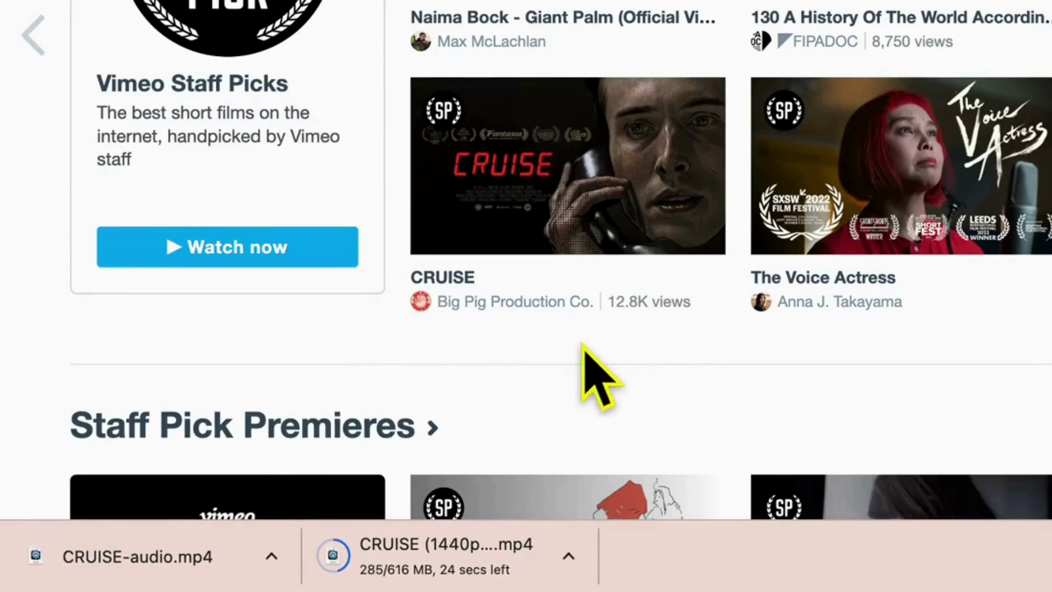
click(423, 92)
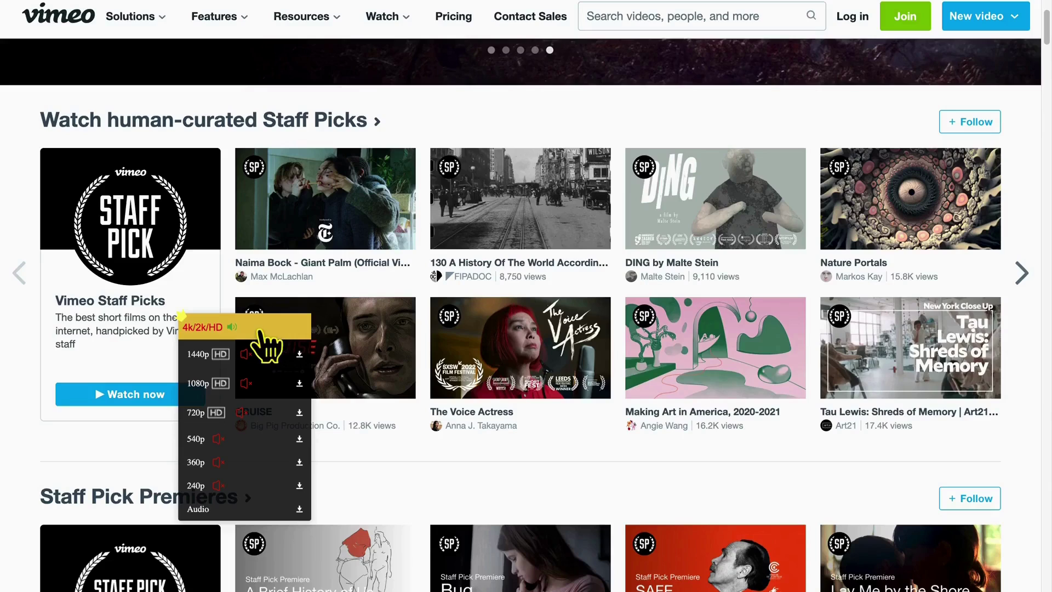
click(469, 143)
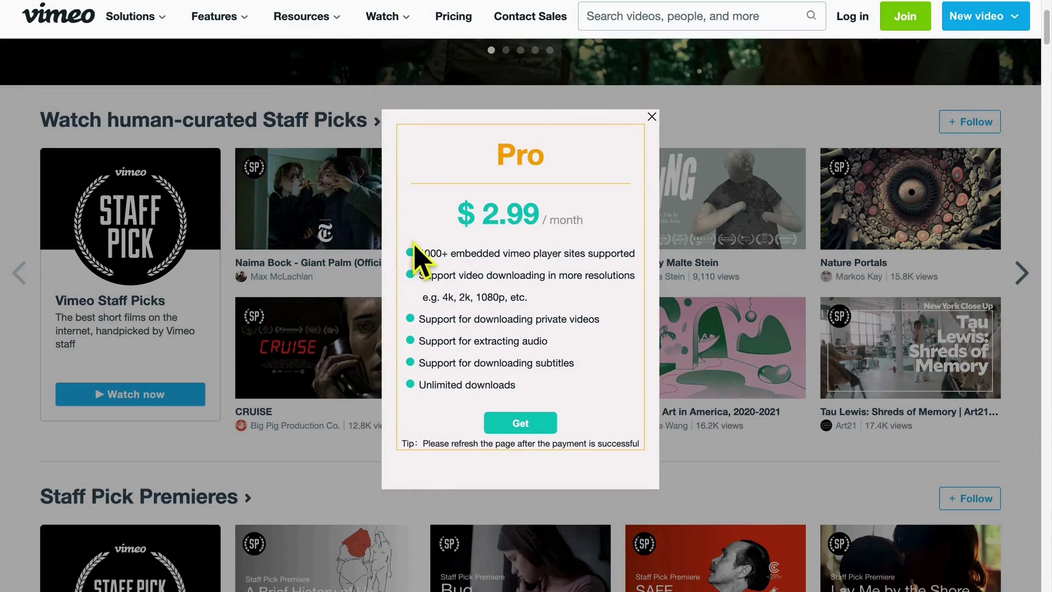
drag(418, 249, 627, 258)
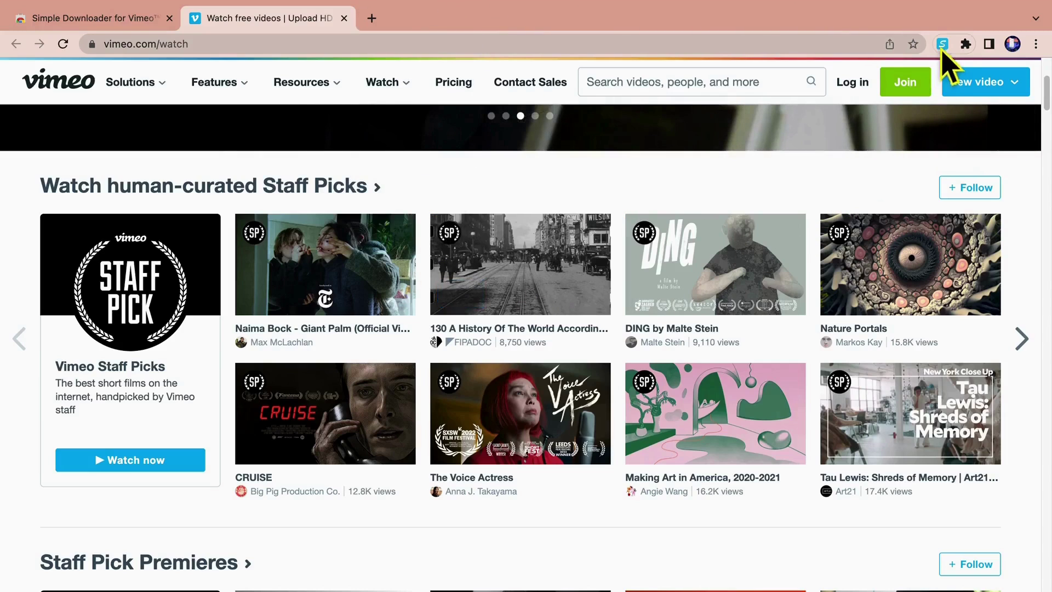
Step: Log in as a paying subscriber from the downloader panel, requesting an emailed login link
click(942, 44)
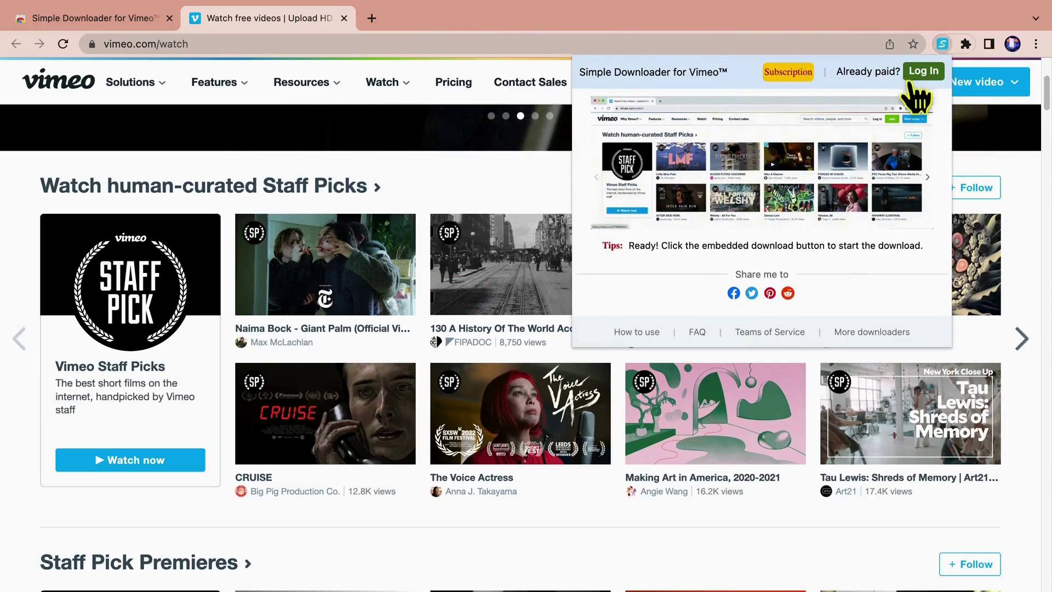
click(923, 77)
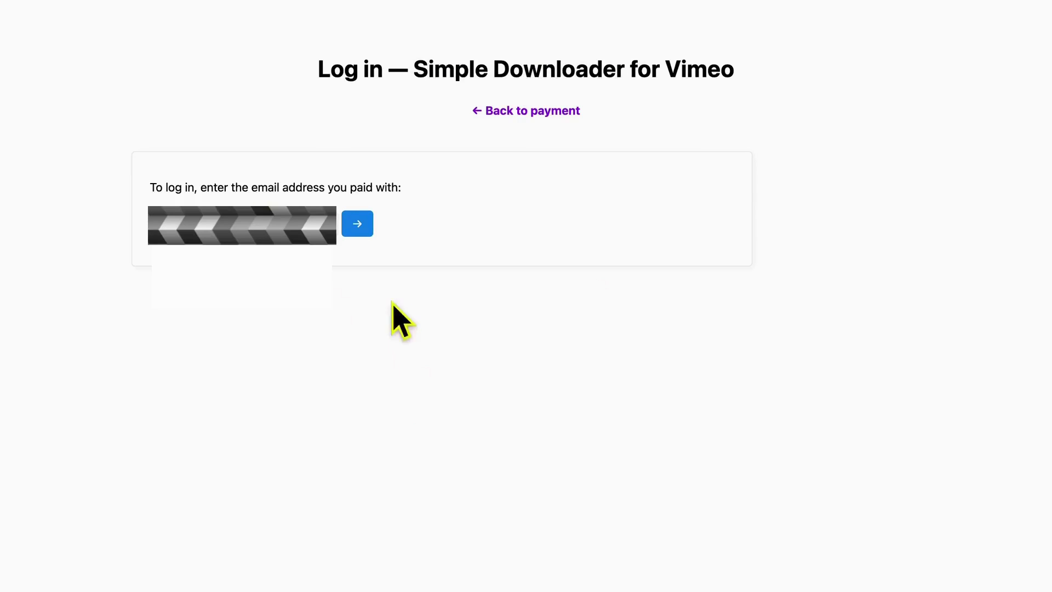
click(355, 225)
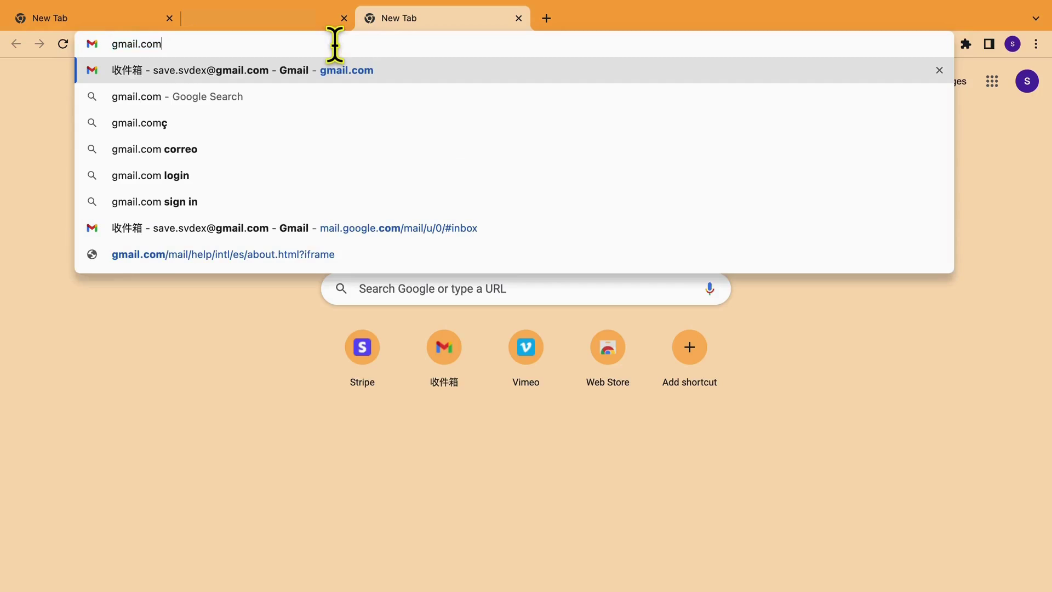
key(Return)
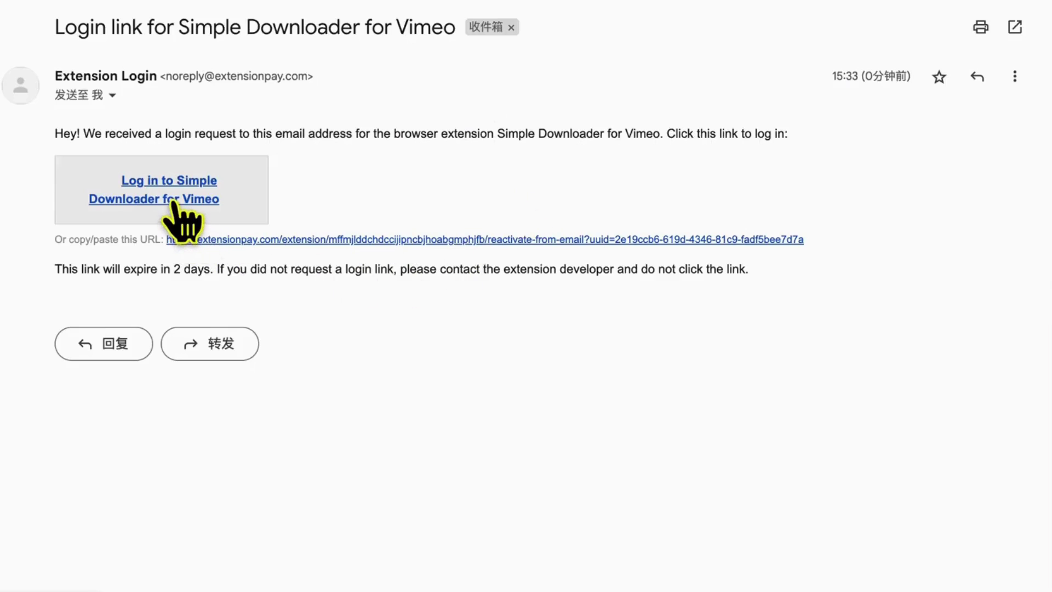
Step: Open the login link from Gmail to reach the Success! message, then return to Vimeo
click(184, 218)
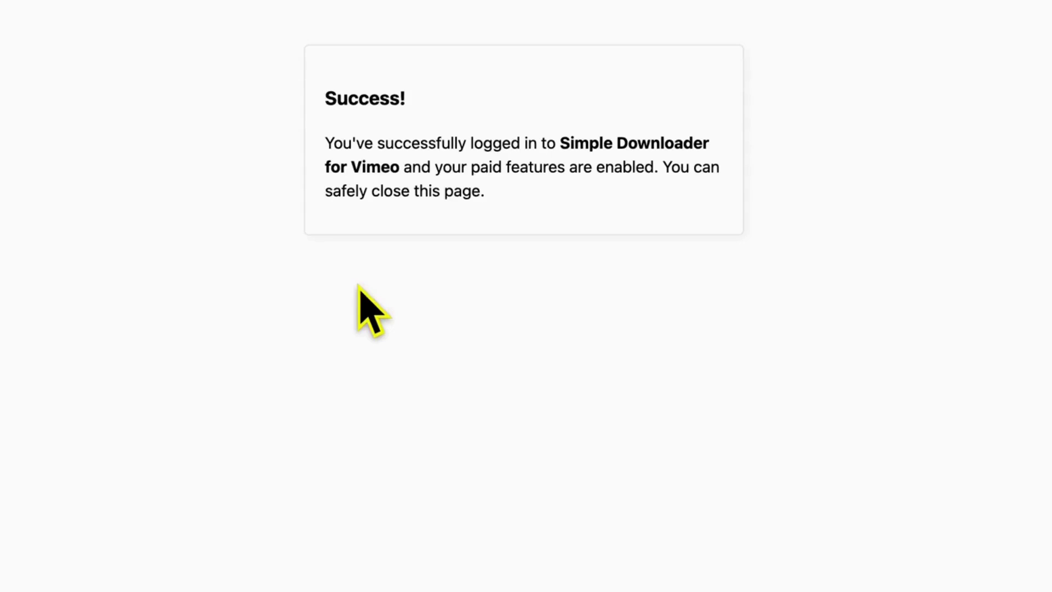
drag(321, 94, 425, 103)
click(536, 97)
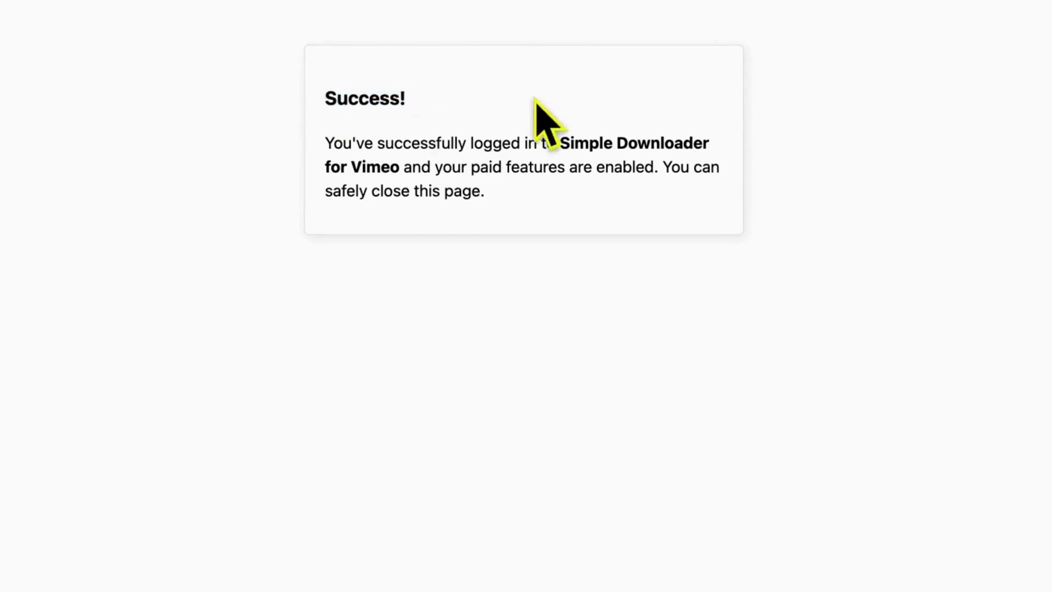
key(ctrl+Left)
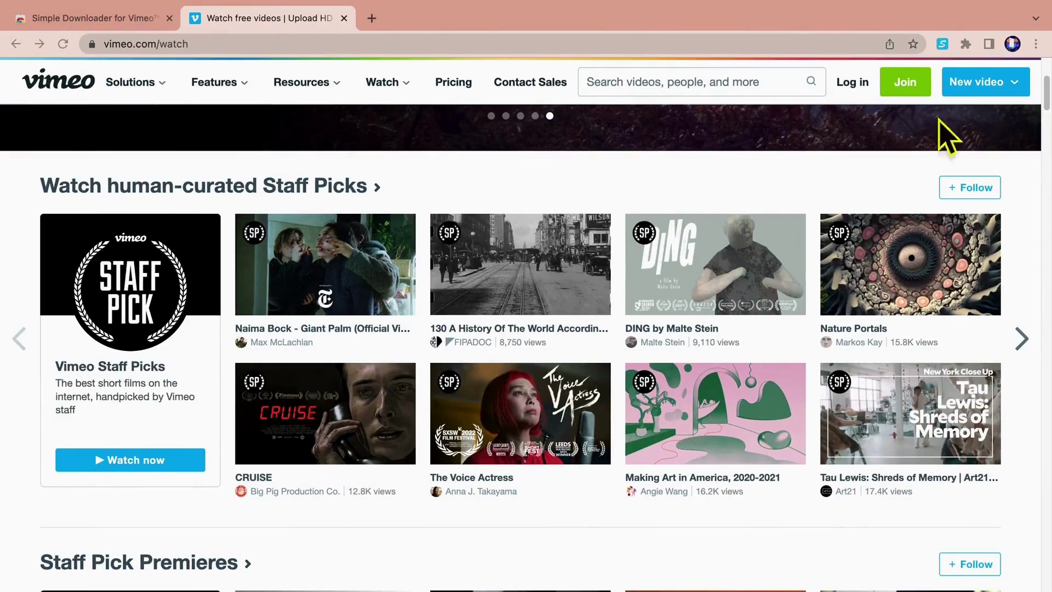
Step: Reload Vimeo and view the Subscription Details showing the Active $2.99-per-month plan
click(63, 45)
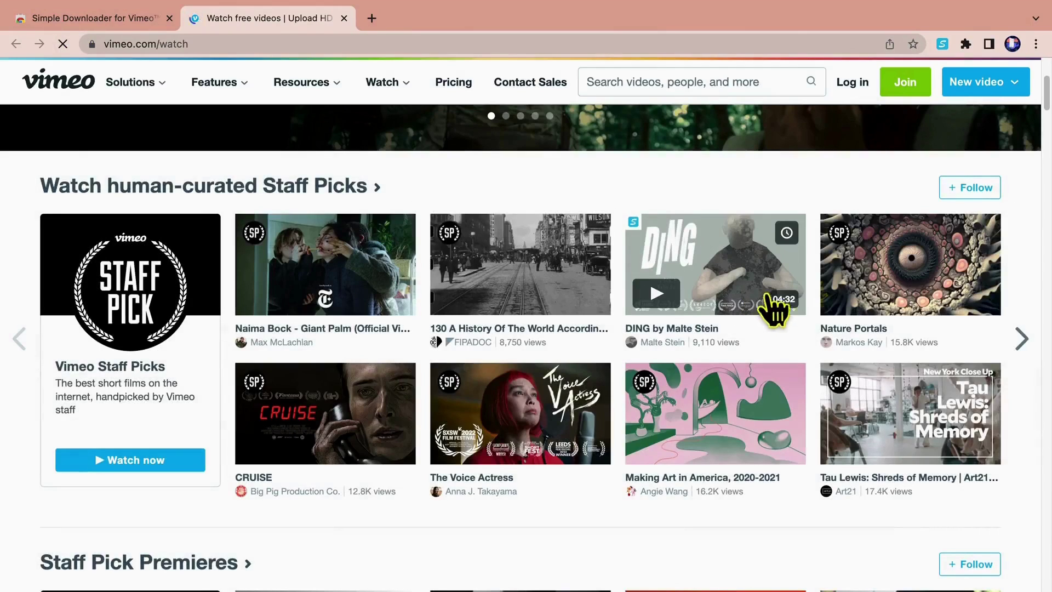
click(942, 44)
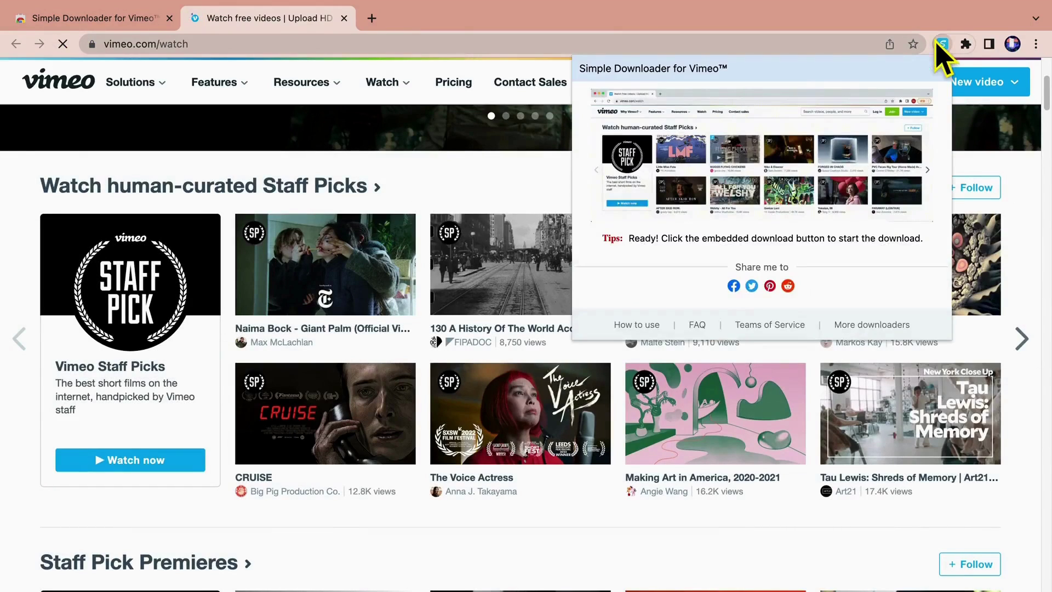
click(912, 69)
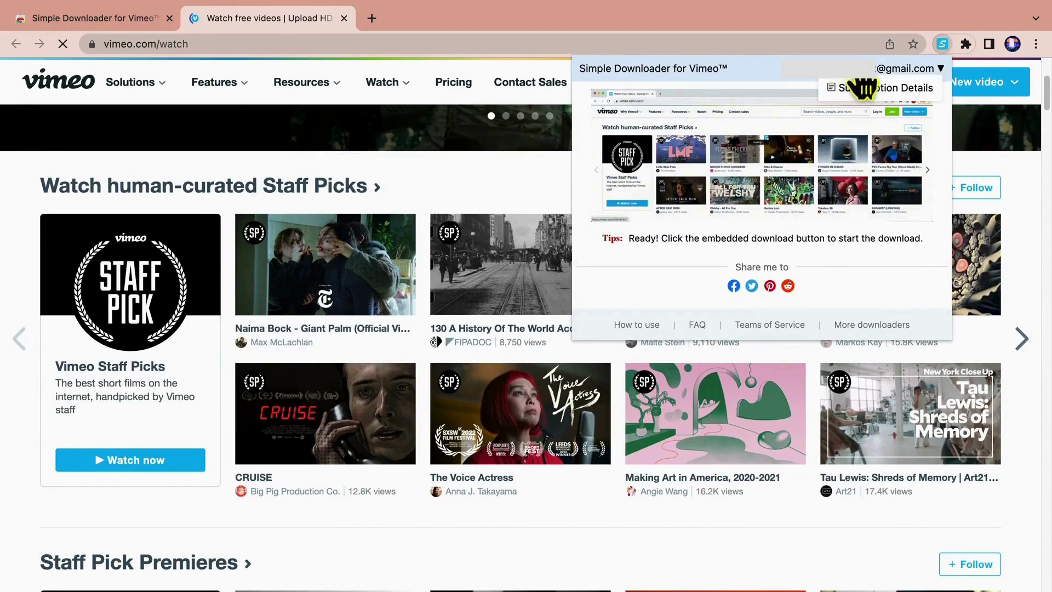
click(921, 90)
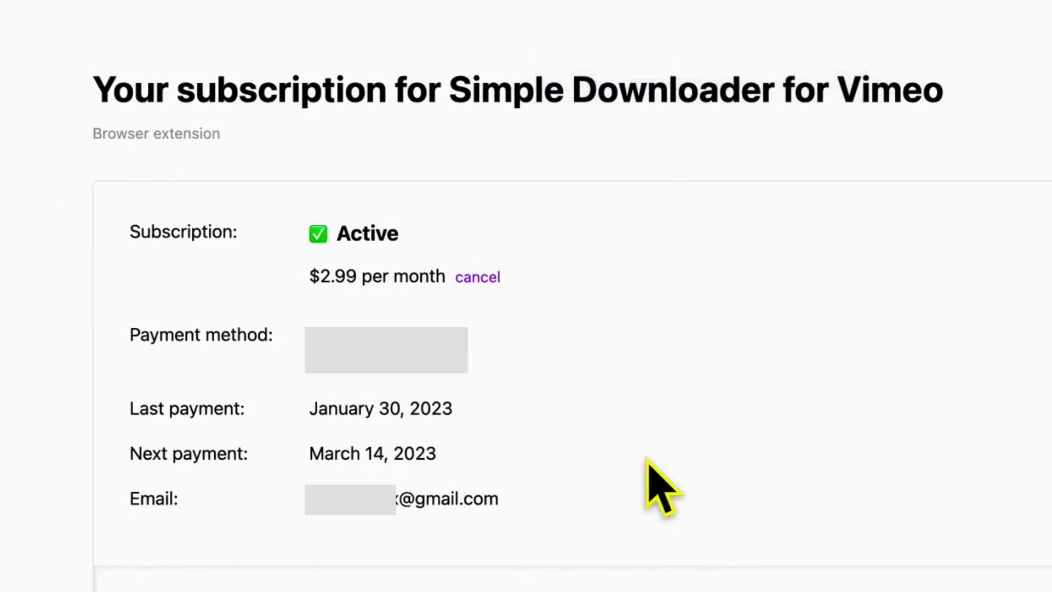
drag(285, 225, 559, 271)
click(614, 375)
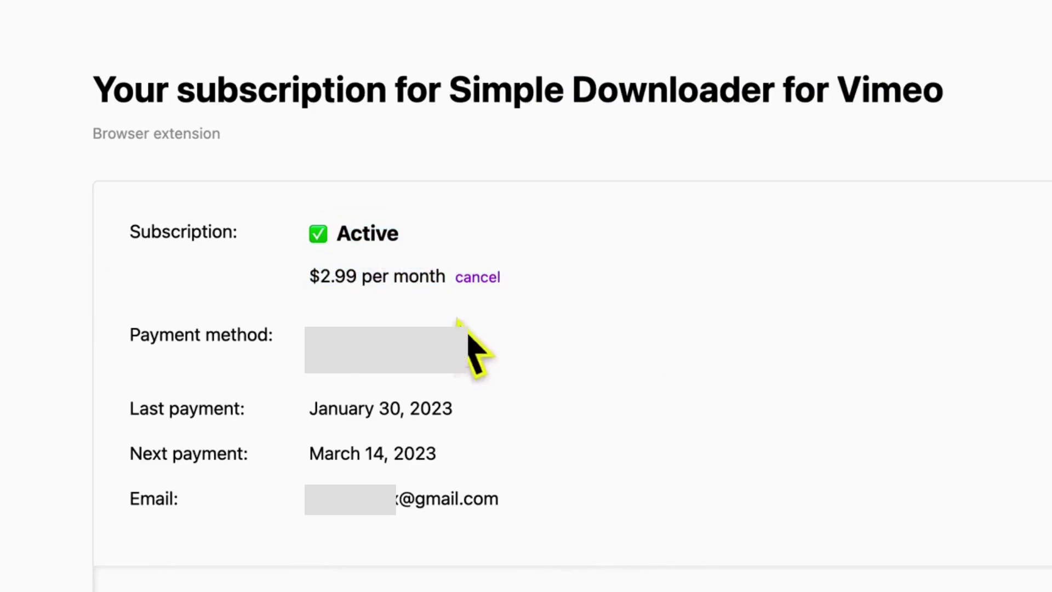
Step: Bring up the cancellation prompt, noting paid features stay available until March 14, 2023
click(473, 285)
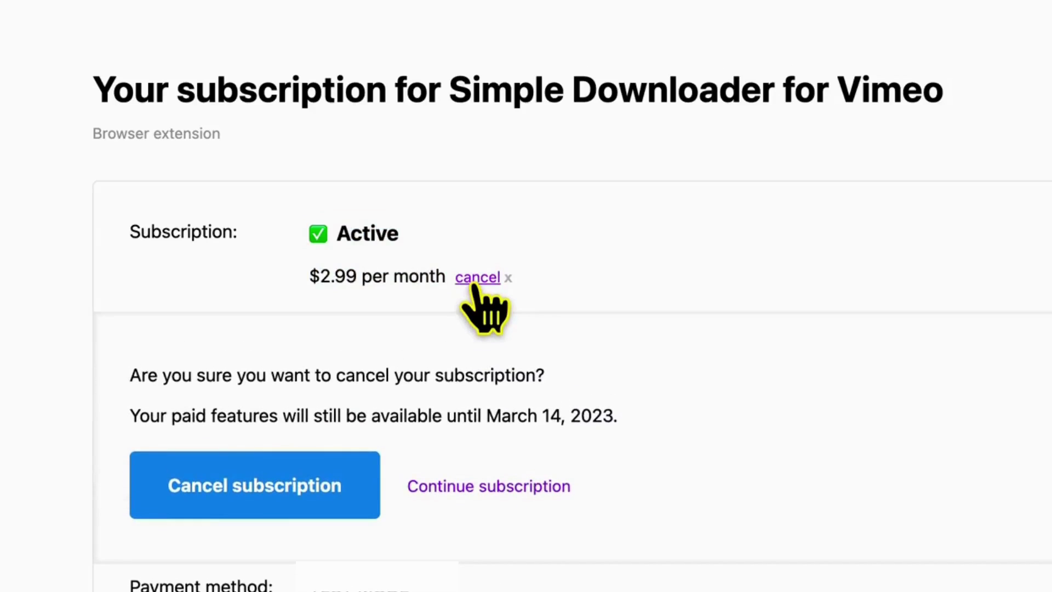
drag(132, 373, 582, 378)
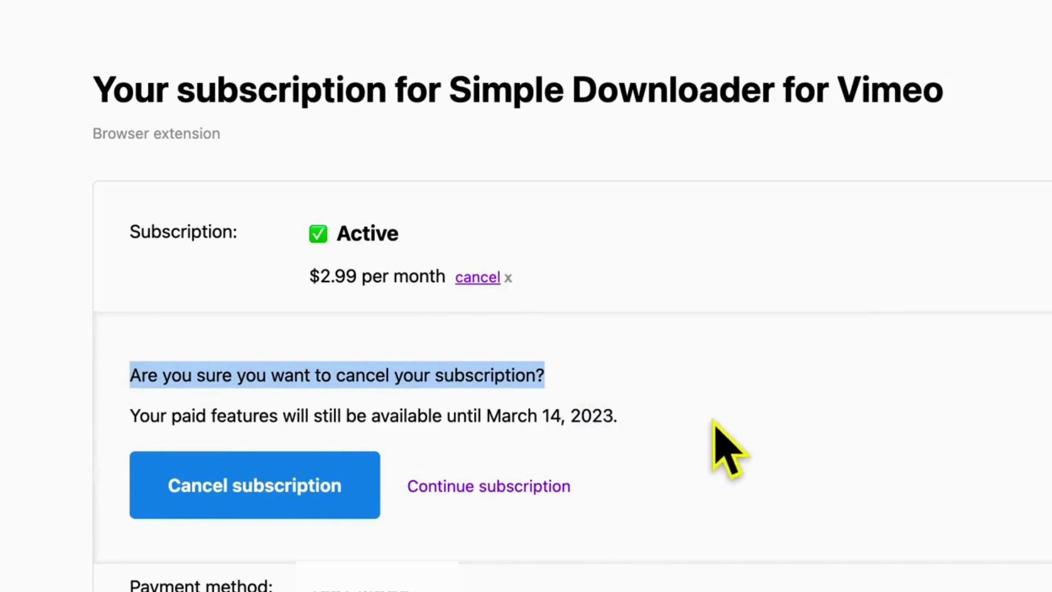
click(707, 436)
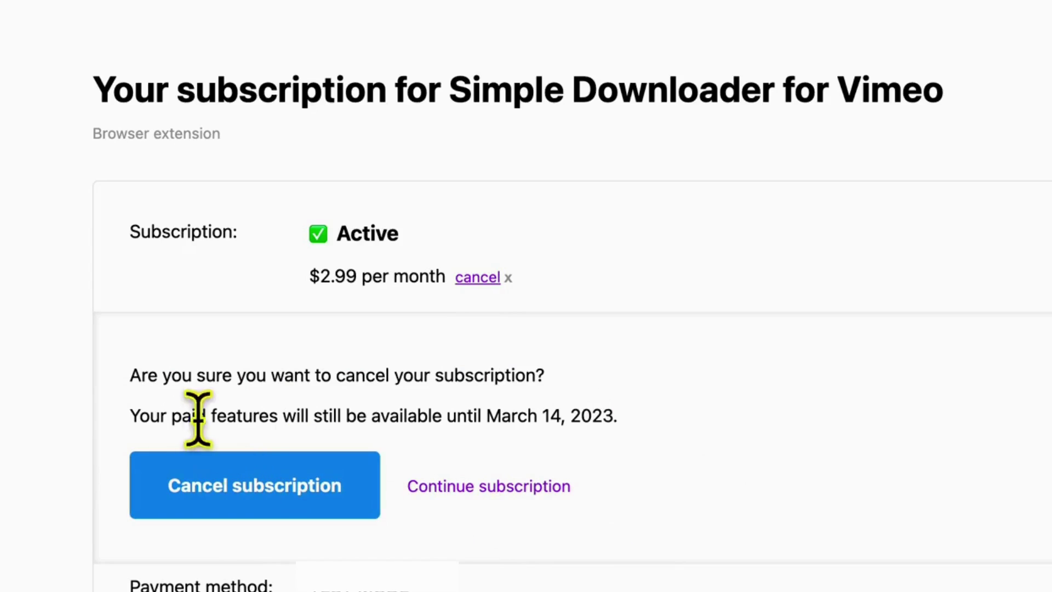
drag(140, 417, 634, 431)
click(691, 437)
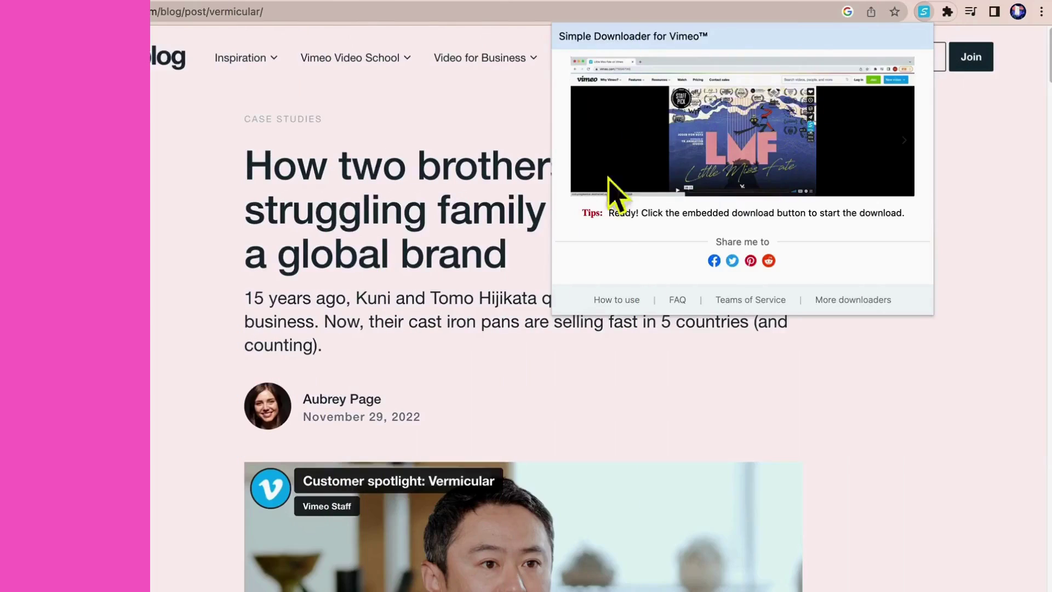
Step: Download the Vermicular customer-spotlight video from the blog post's embed in 4K
click(869, 412)
scroll(869, 412, down, 5)
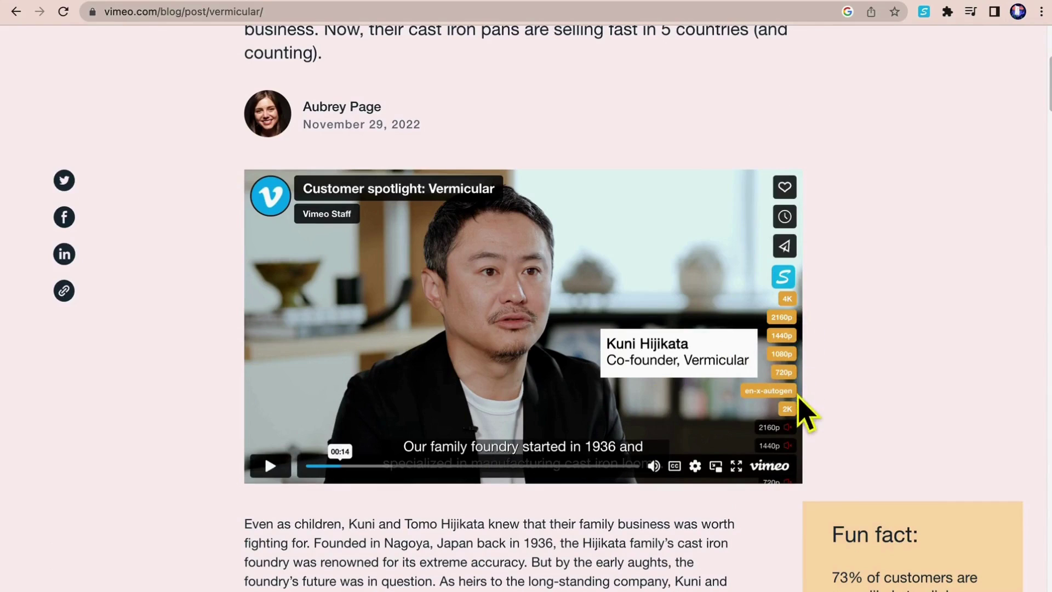
click(790, 301)
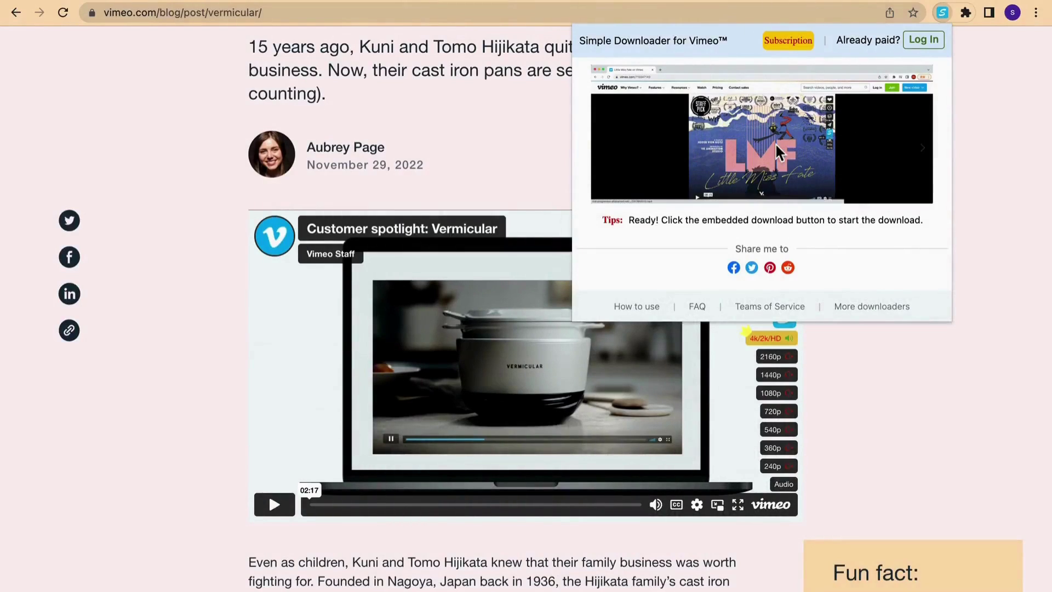
click(998, 212)
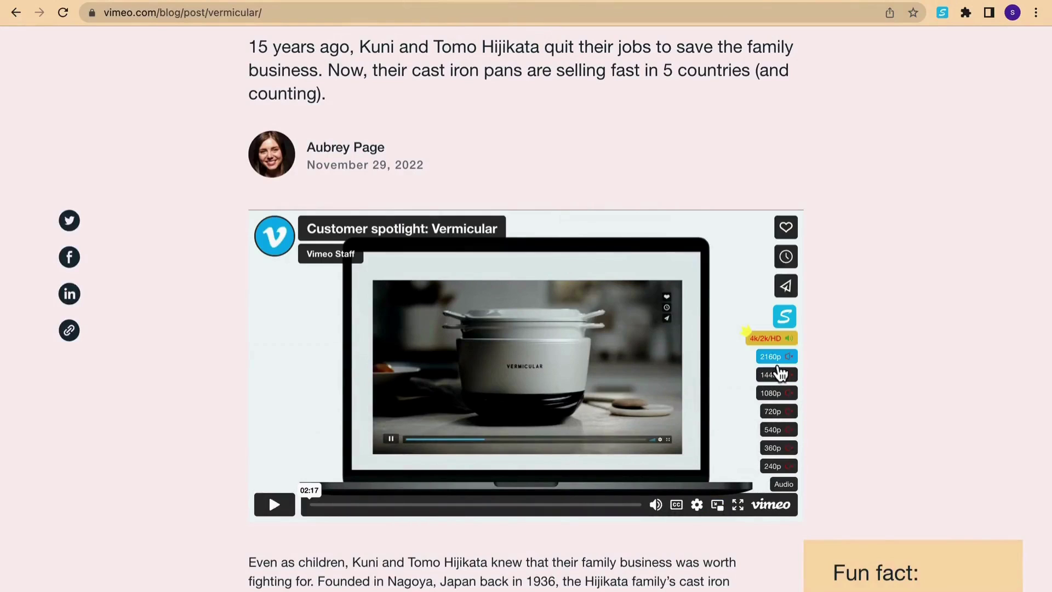